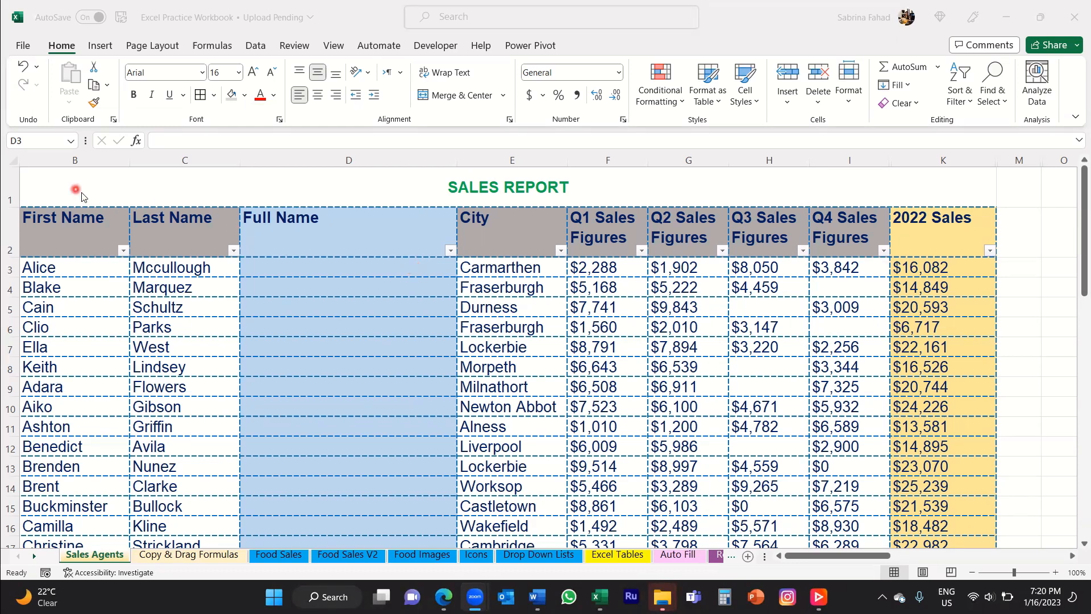
click(59, 186)
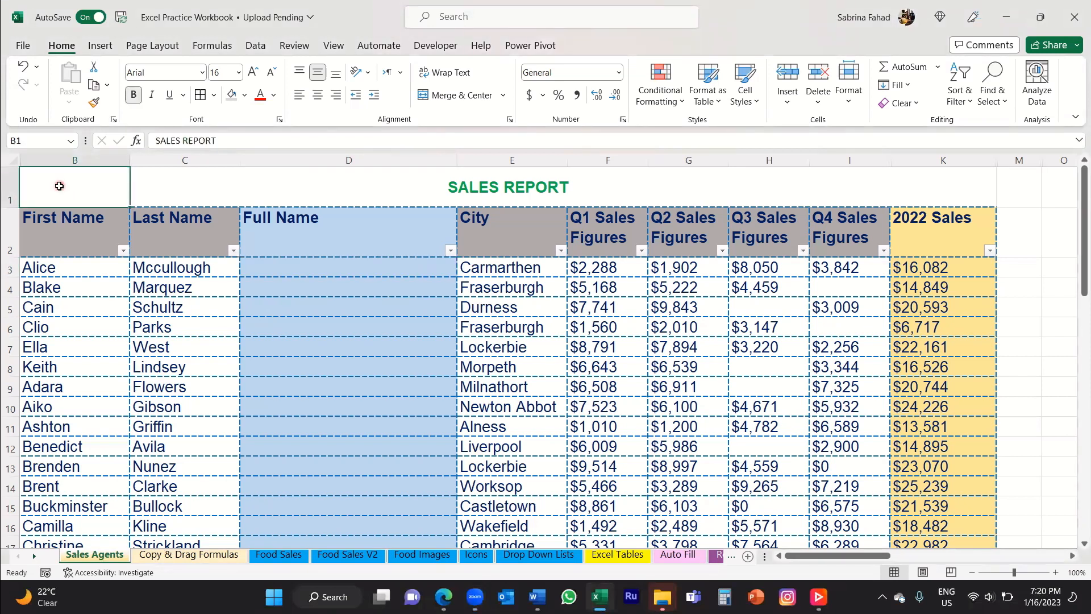
click(112, 155)
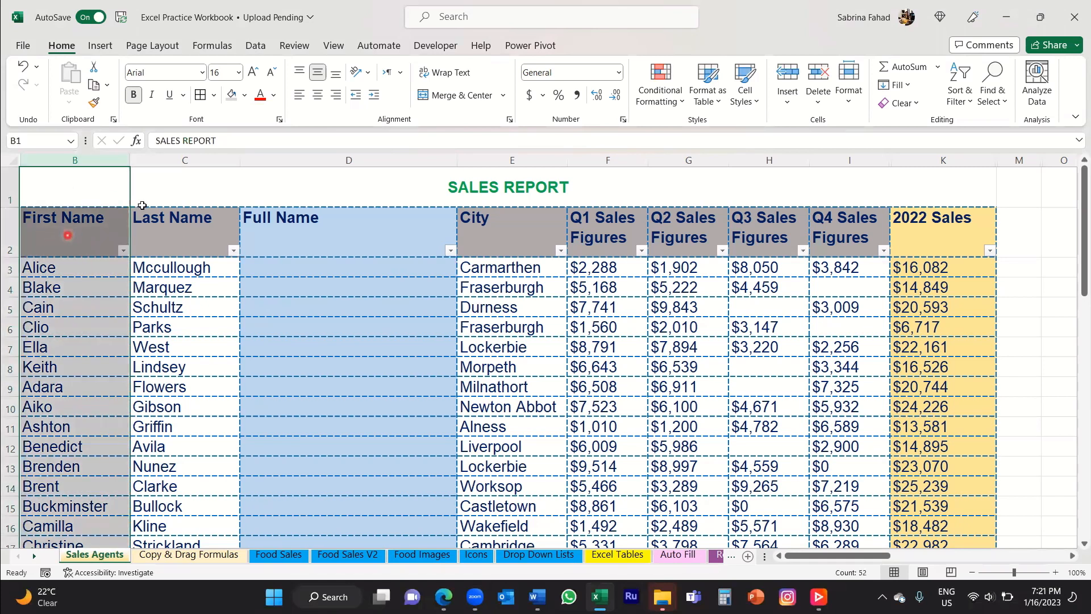
click(219, 159)
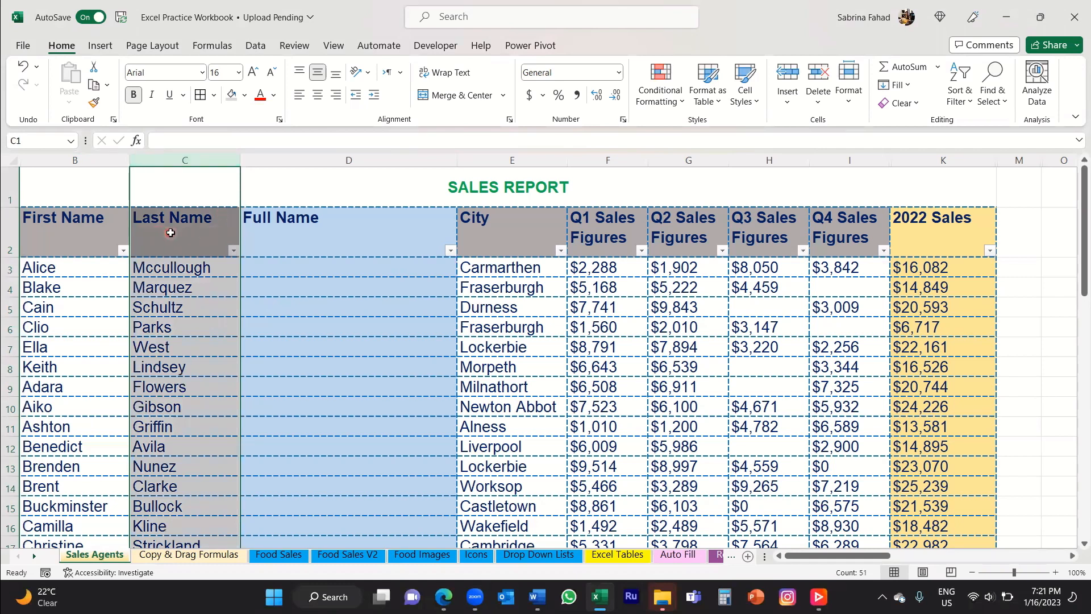
click(92, 243)
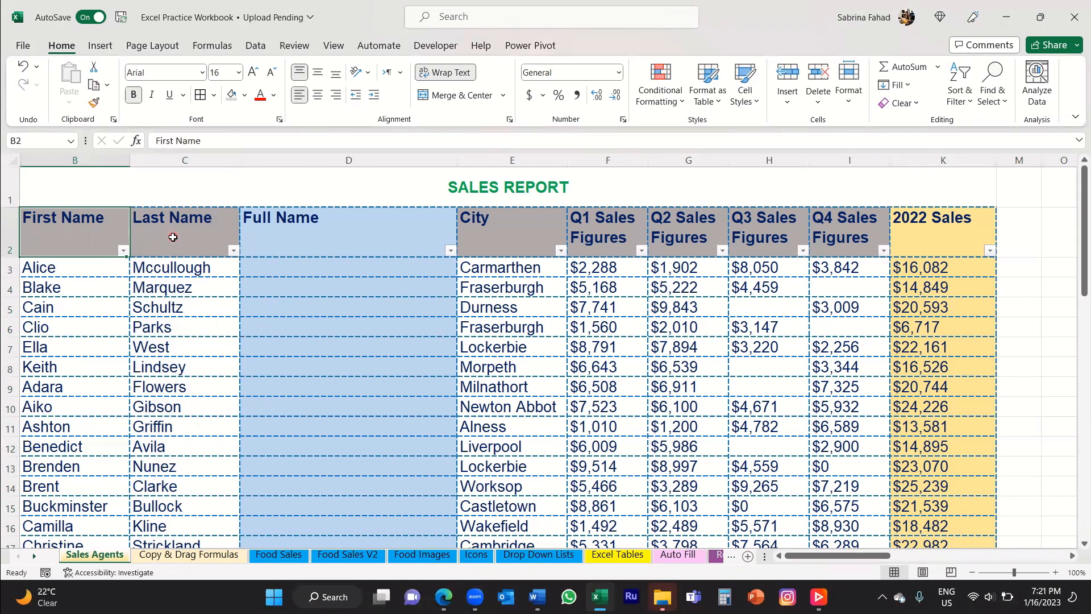
- Enter the formula =B3&" "&C3 in cell D3 to join the first and last names with a space
click(409, 154)
key(Return)
key(Return)
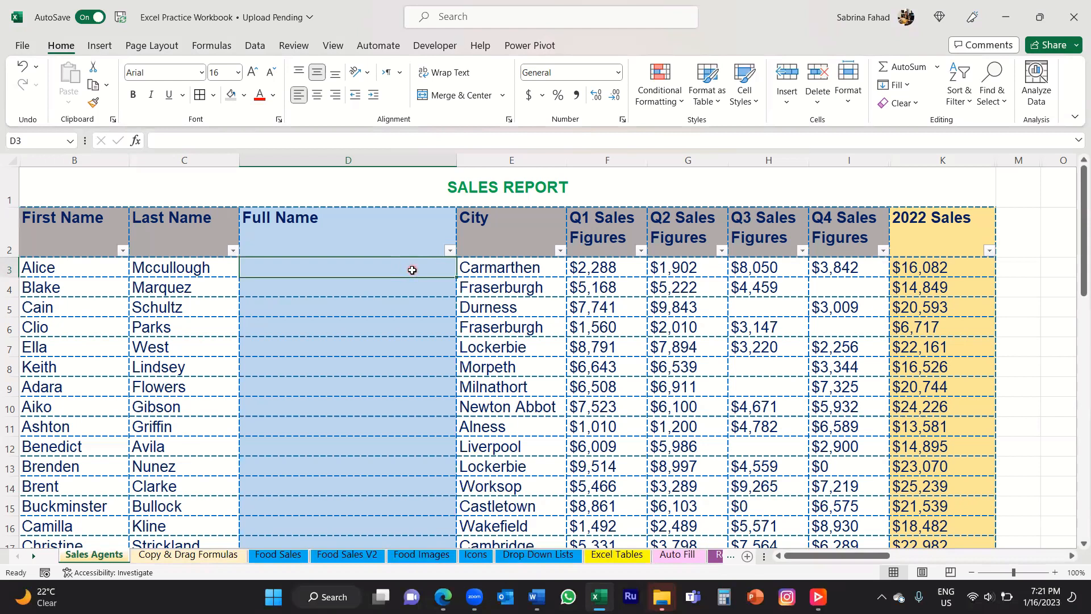
text(=)
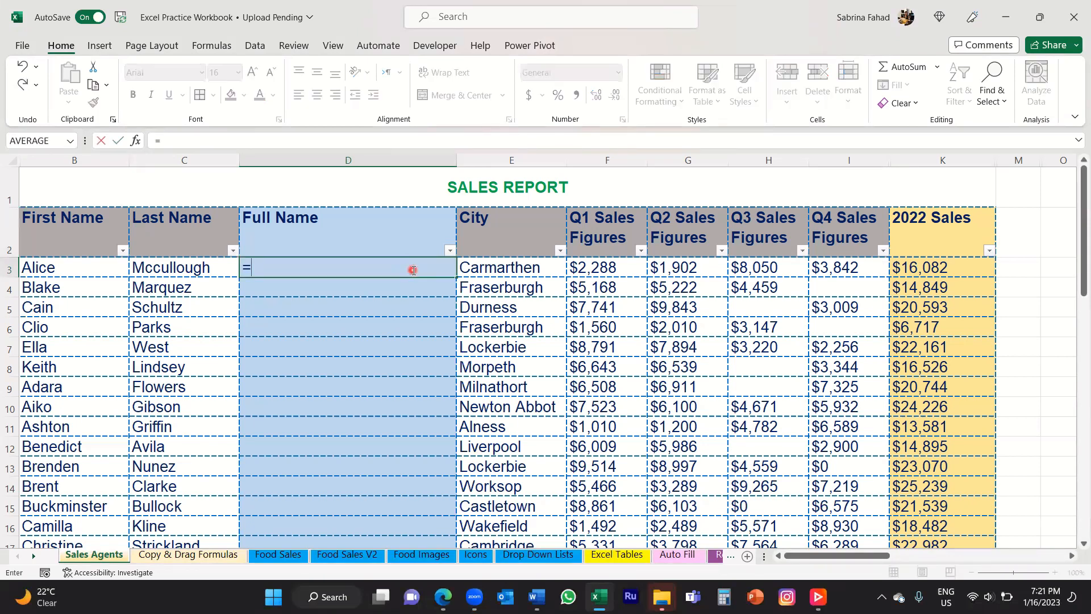
click(105, 267)
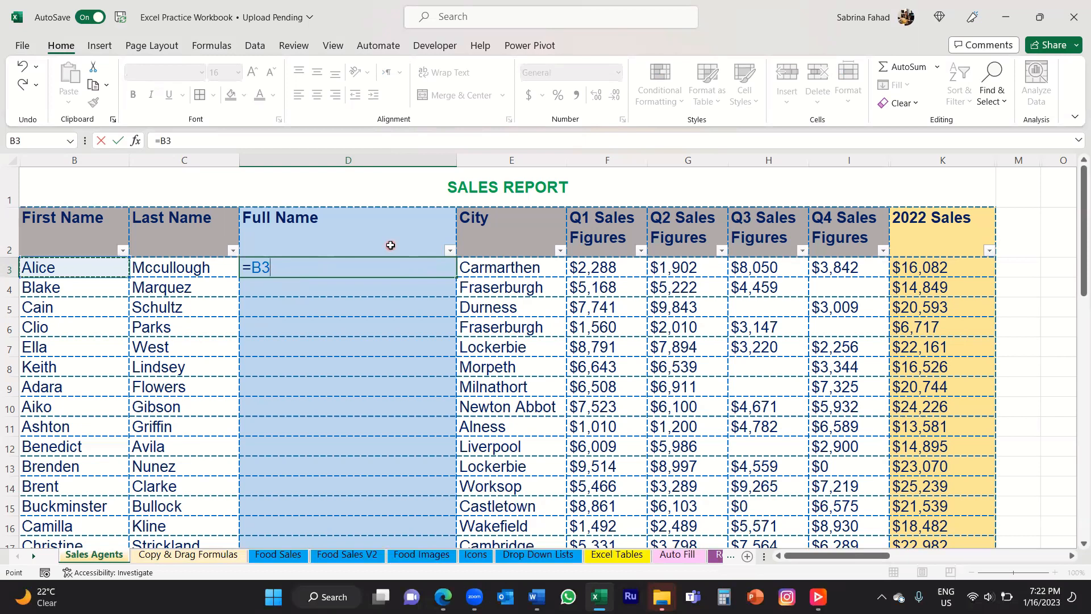
text(&)
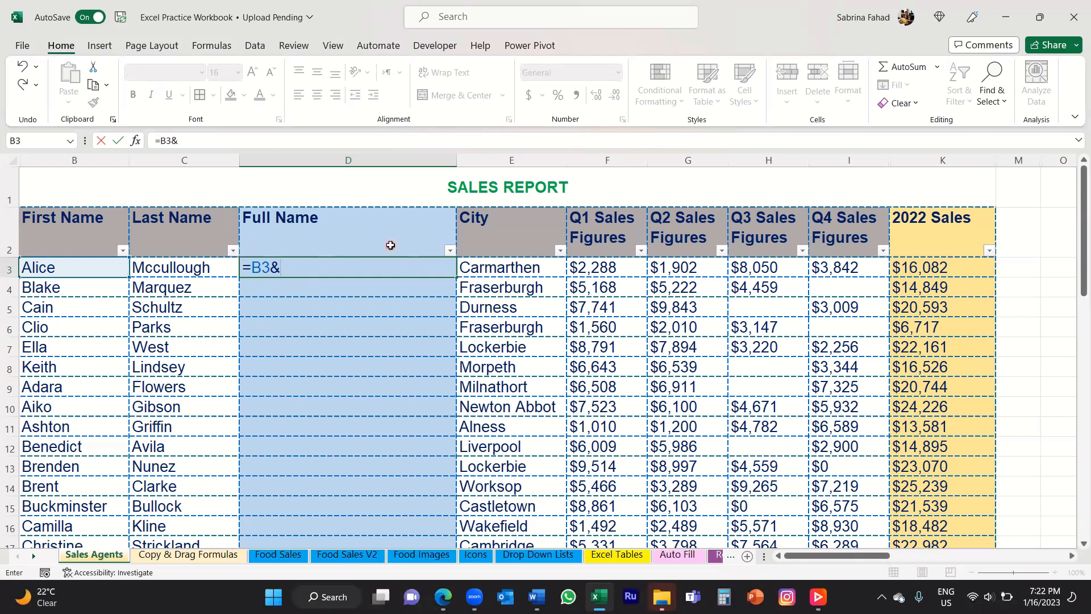
text(")
text(&)
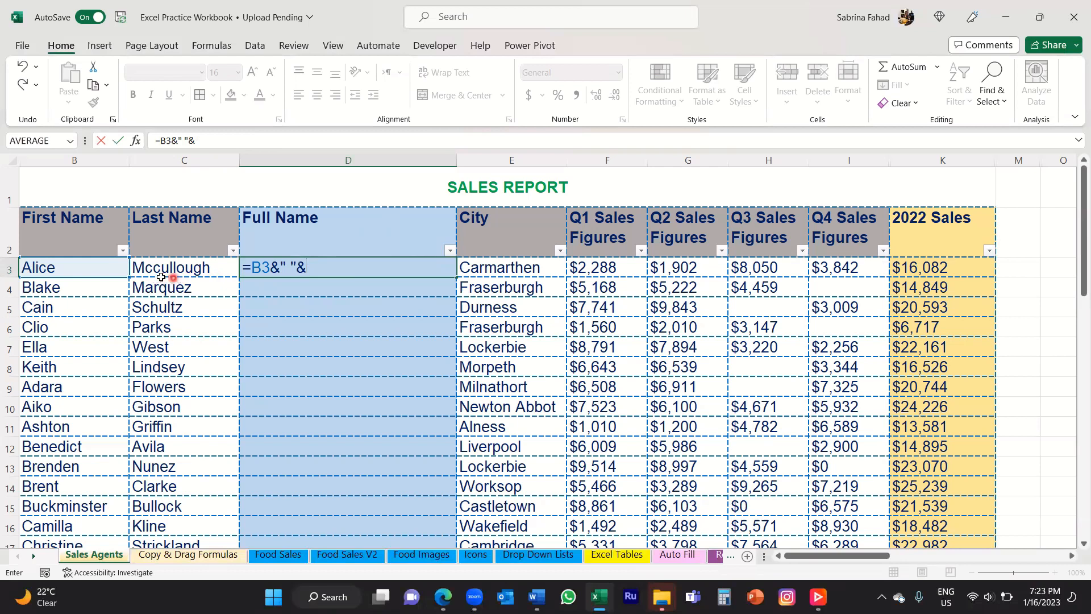
click(223, 269)
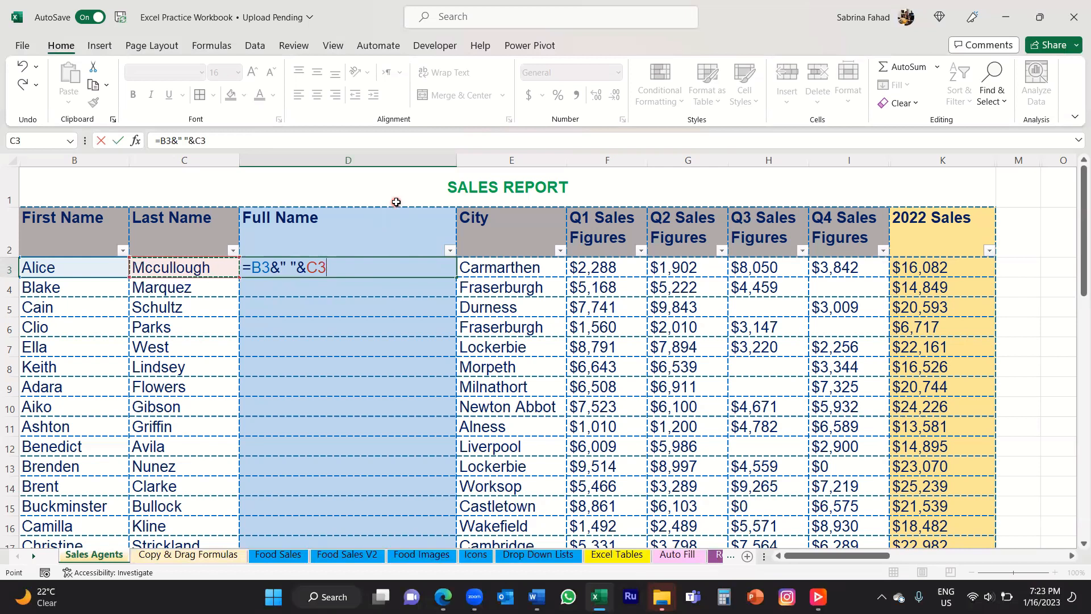
key(Return)
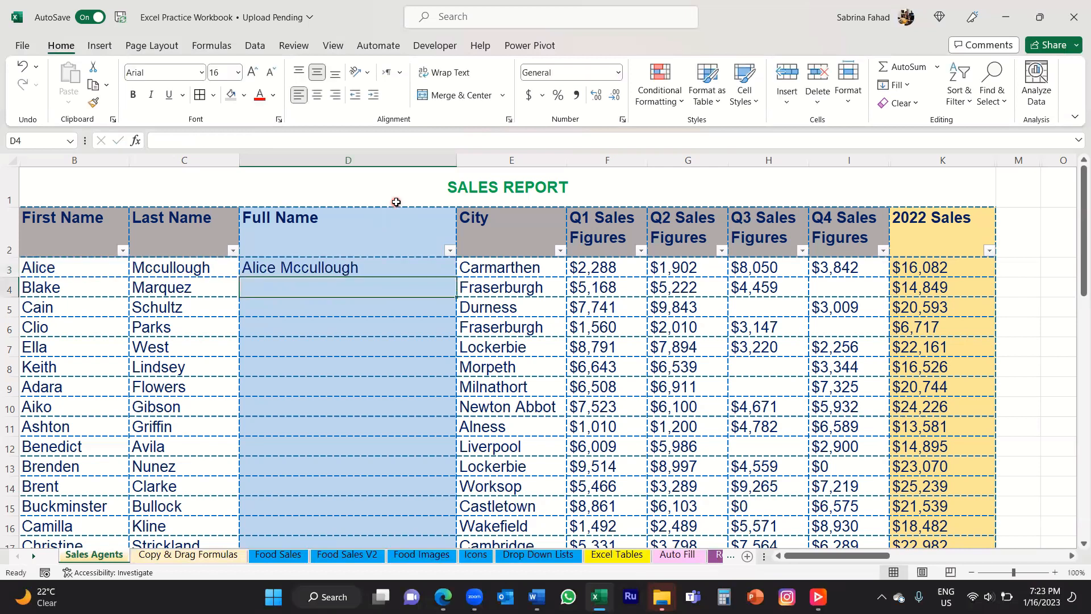
- Fill the D3 ampersand formula down the Full Name column and check the copied formulas in several rows
click(385, 267)
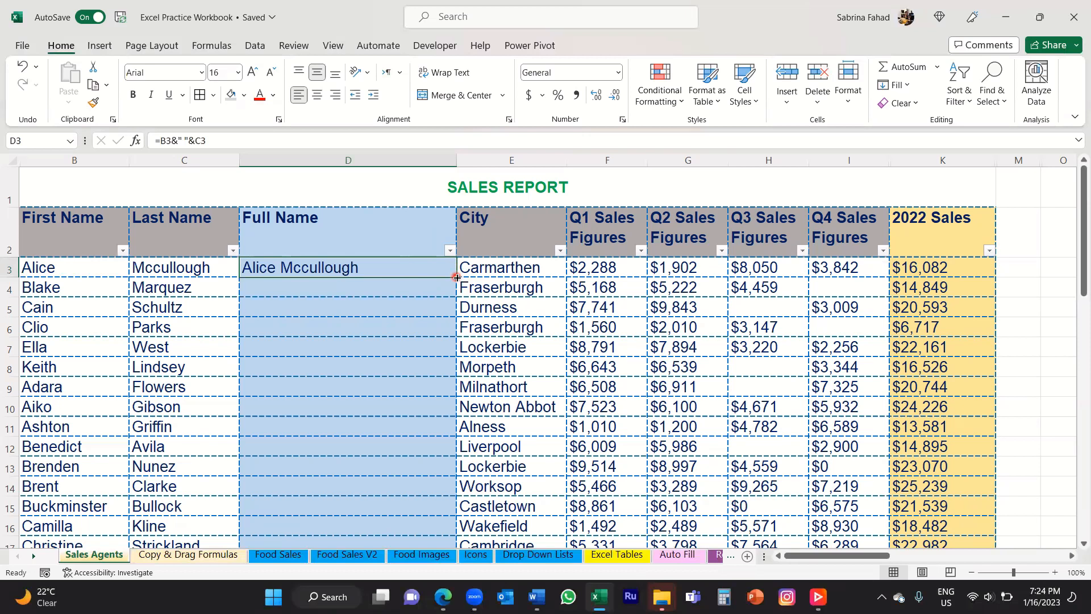
double_click(457, 276)
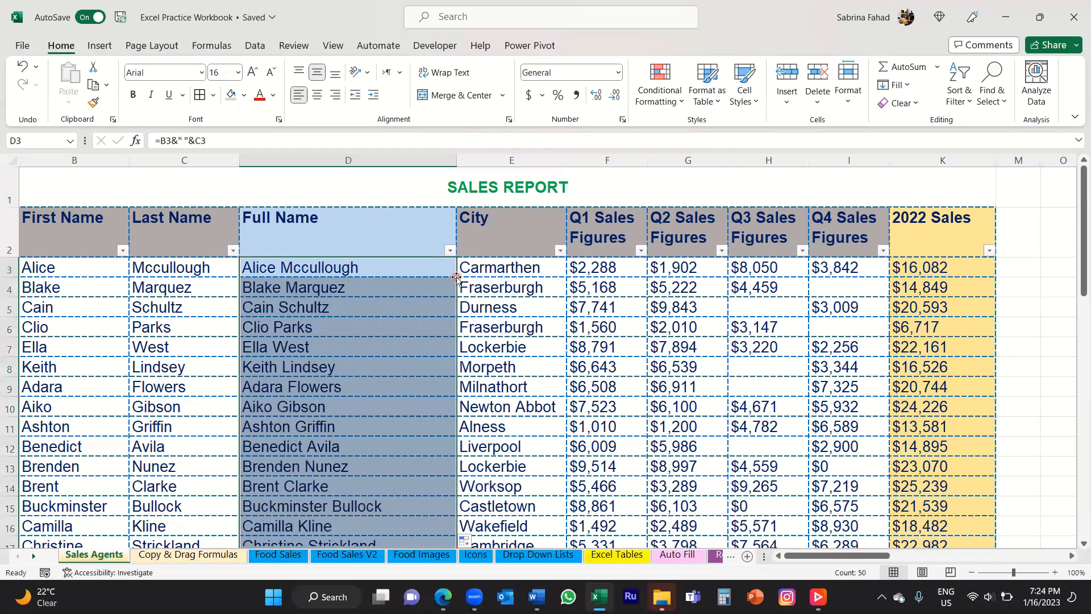
click(410, 289)
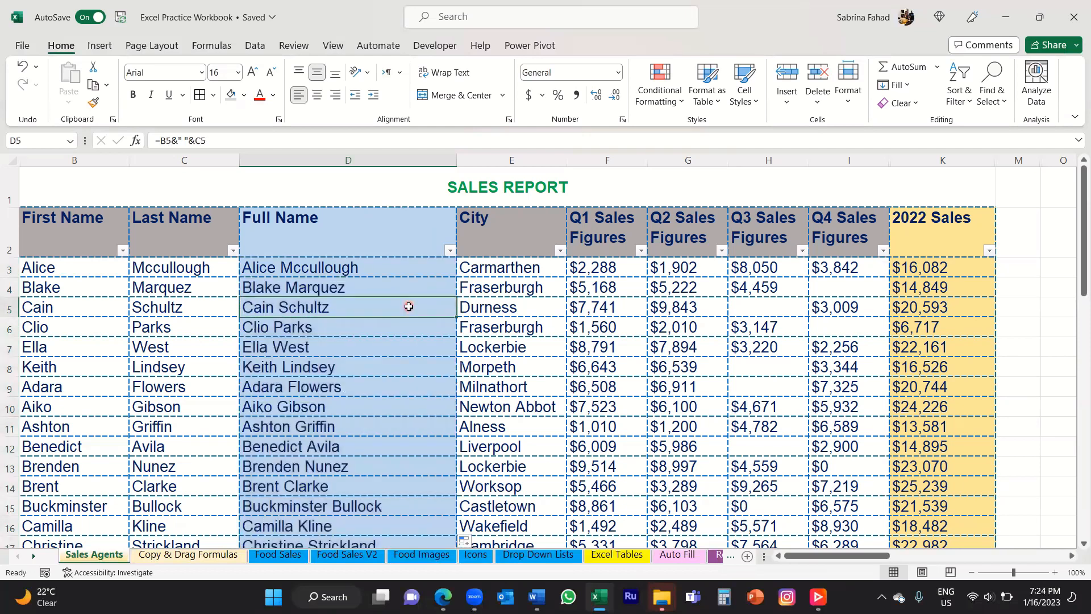
click(408, 327)
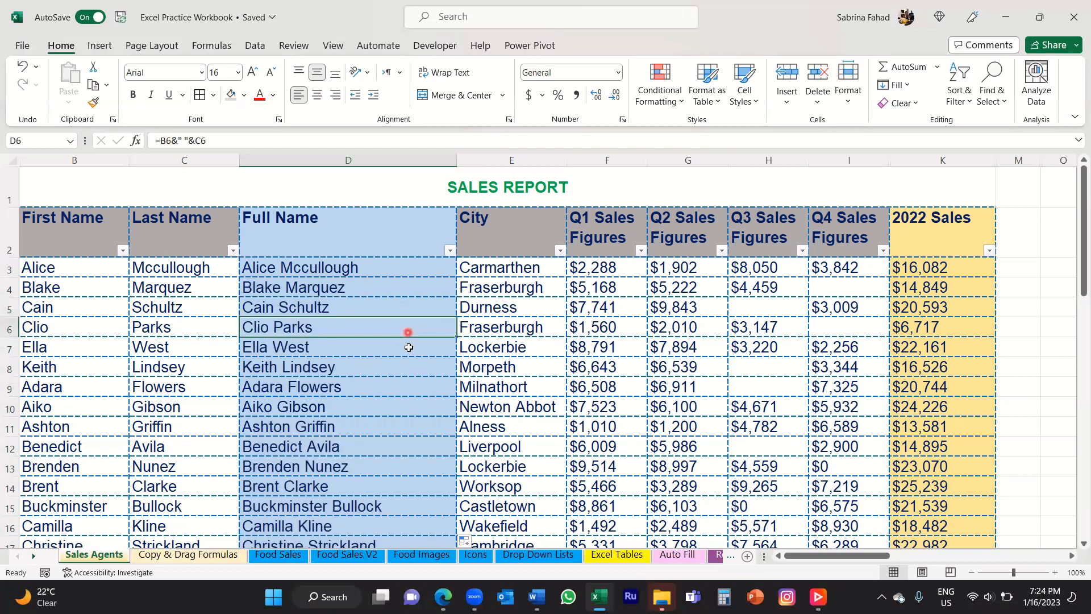
click(409, 348)
click(409, 367)
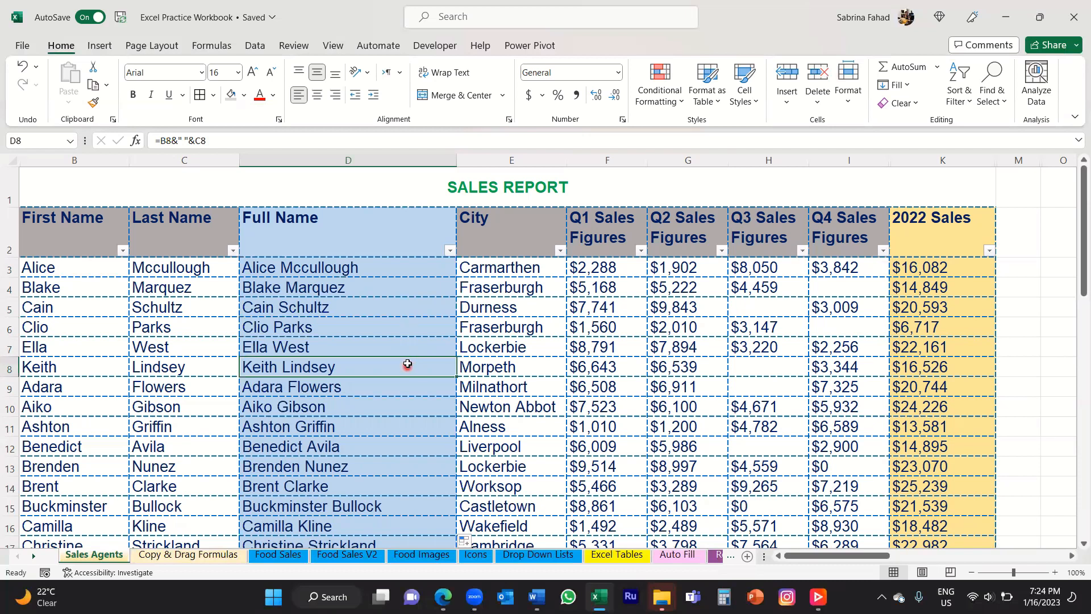
click(411, 267)
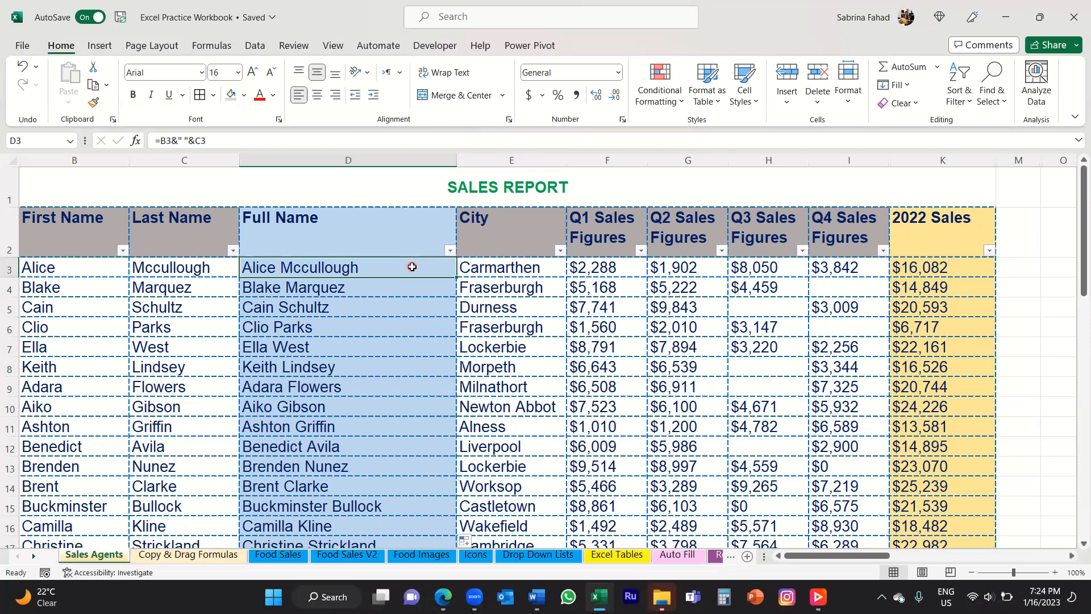
- Undo the fill of the Full Name column and the ampersand formula in D3
click(24, 67)
click(24, 67)
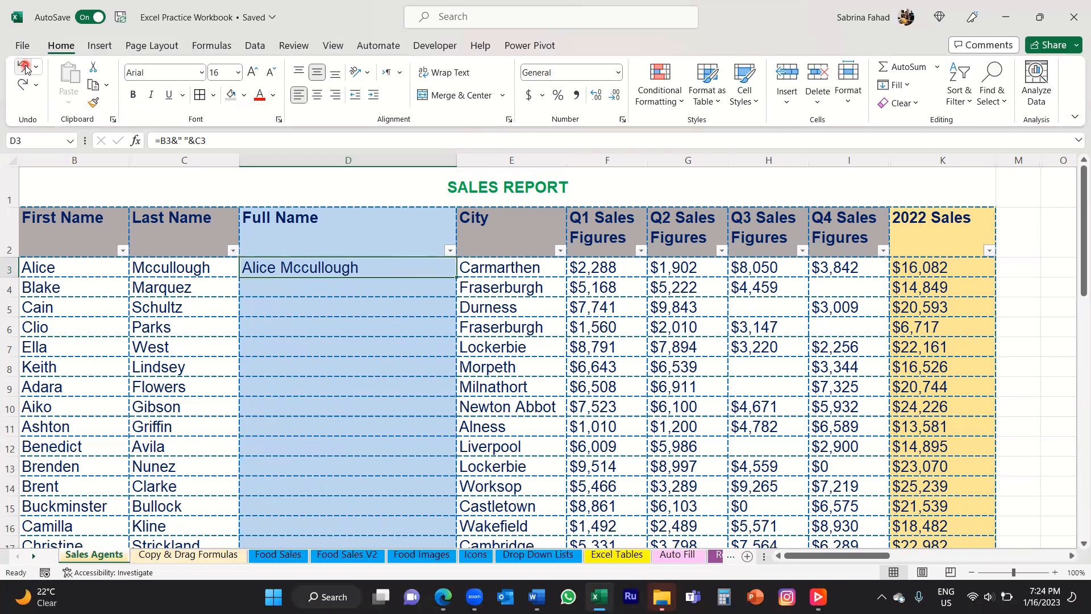
click(24, 67)
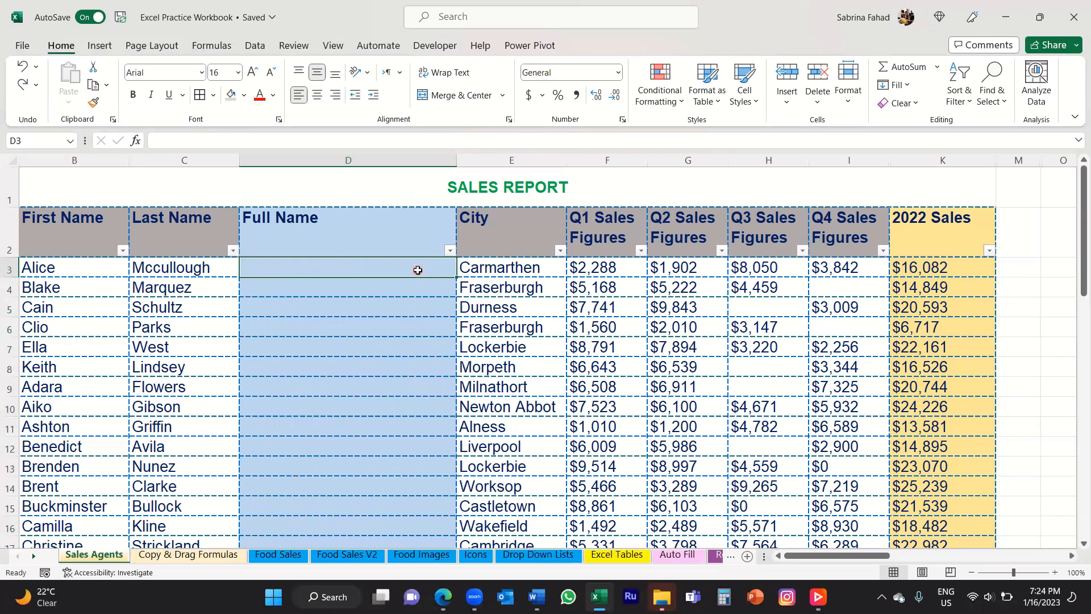
- Enter the formula =CONCATENATE(B3,C3) in cell D3 to combine the first and last names
text(=)
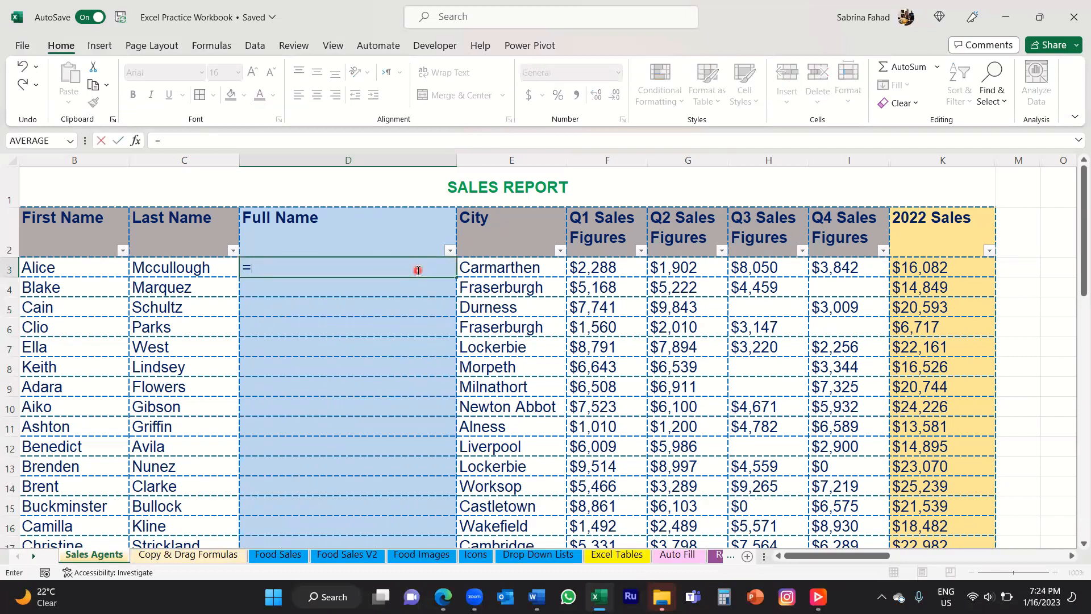
text(concat)
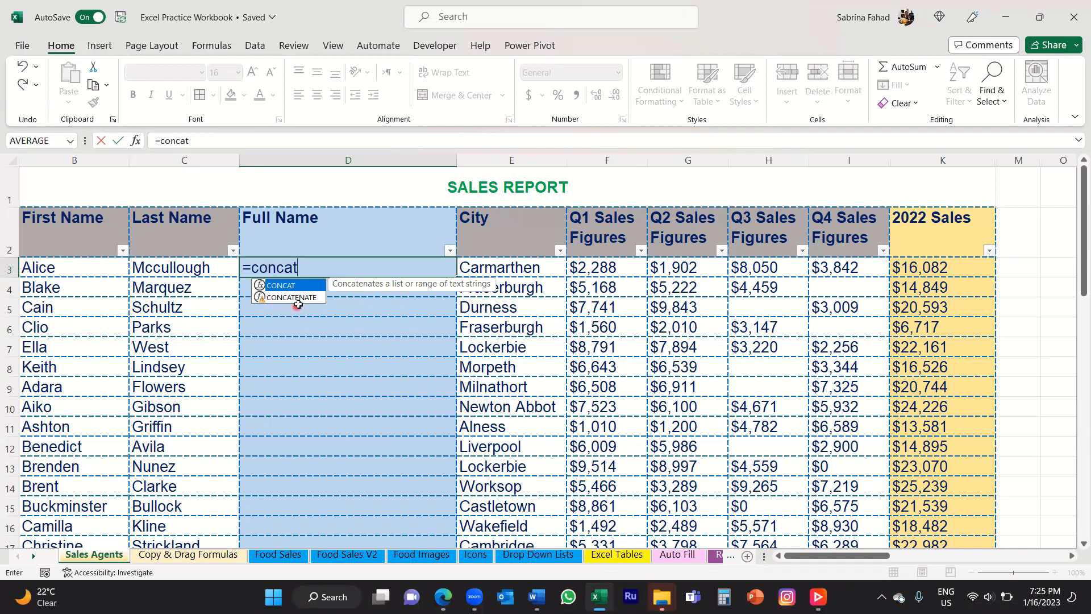
double_click(295, 299)
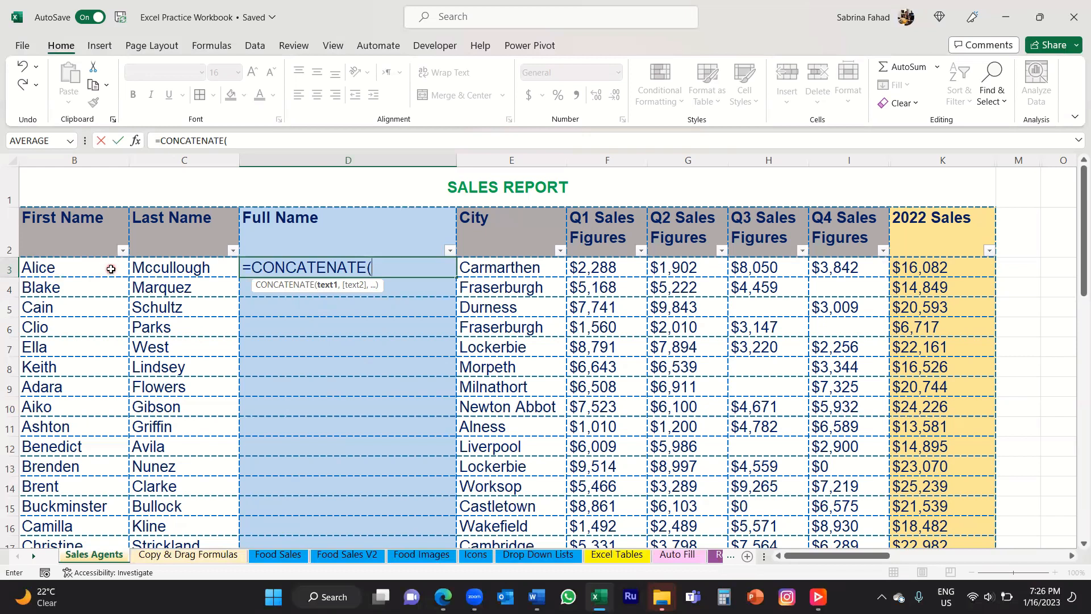
click(111, 268)
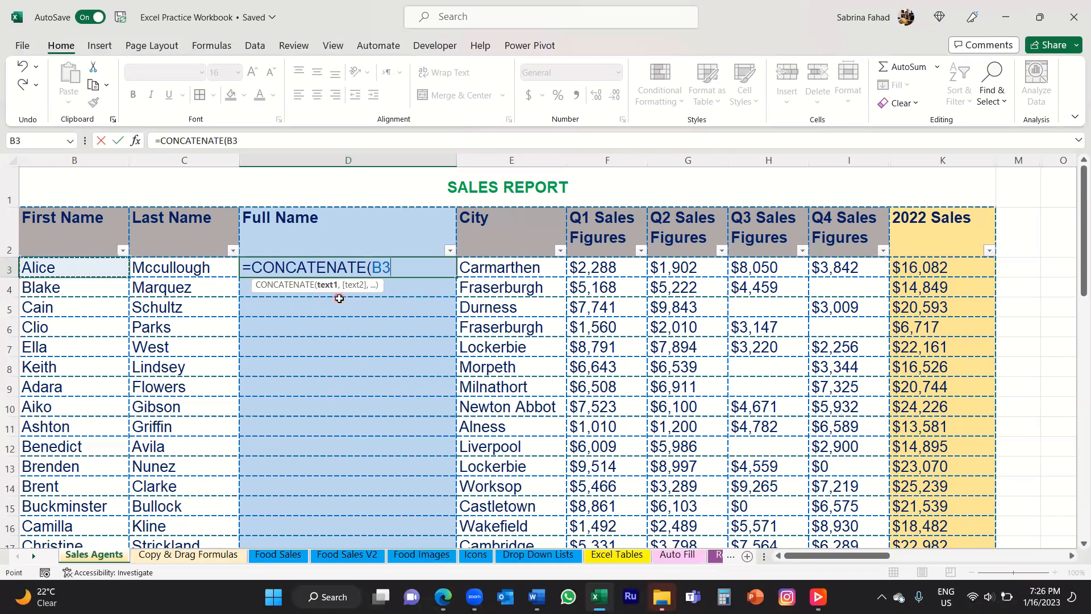
text(,)
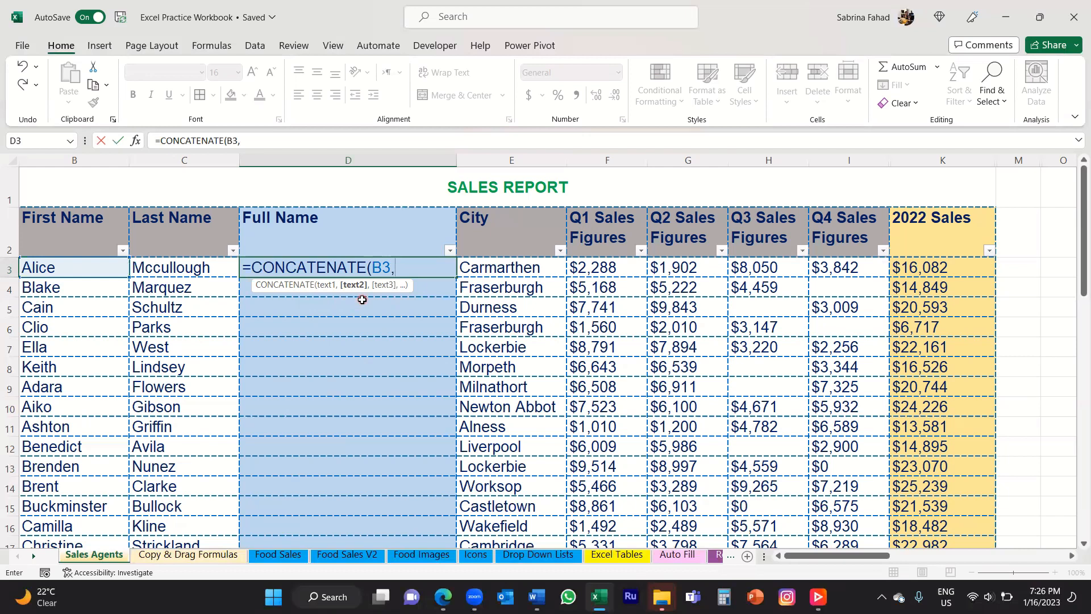
click(224, 268)
click(226, 268)
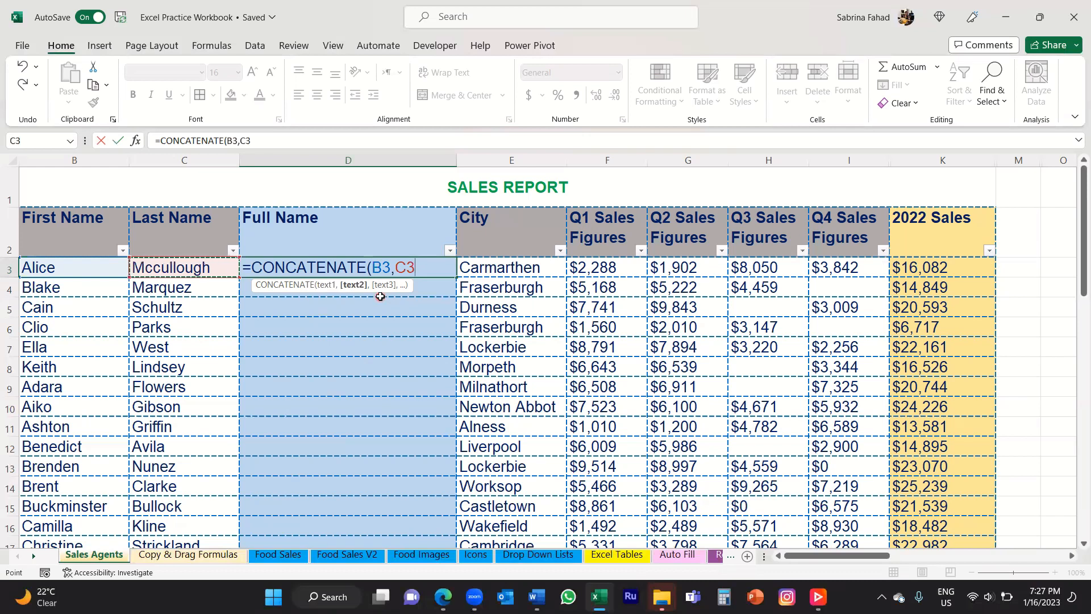
text())
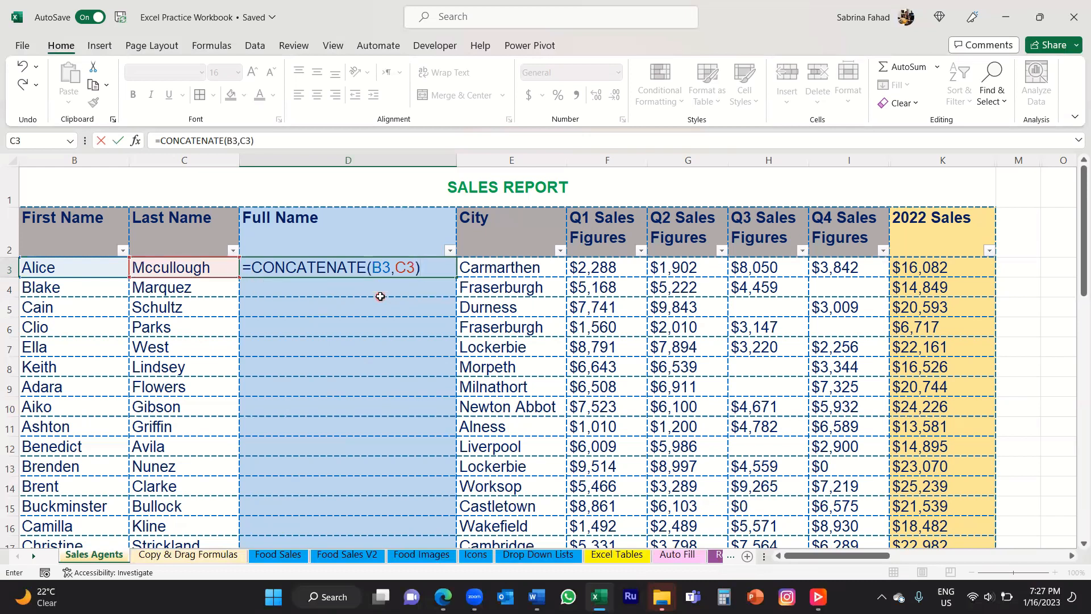
key(Return)
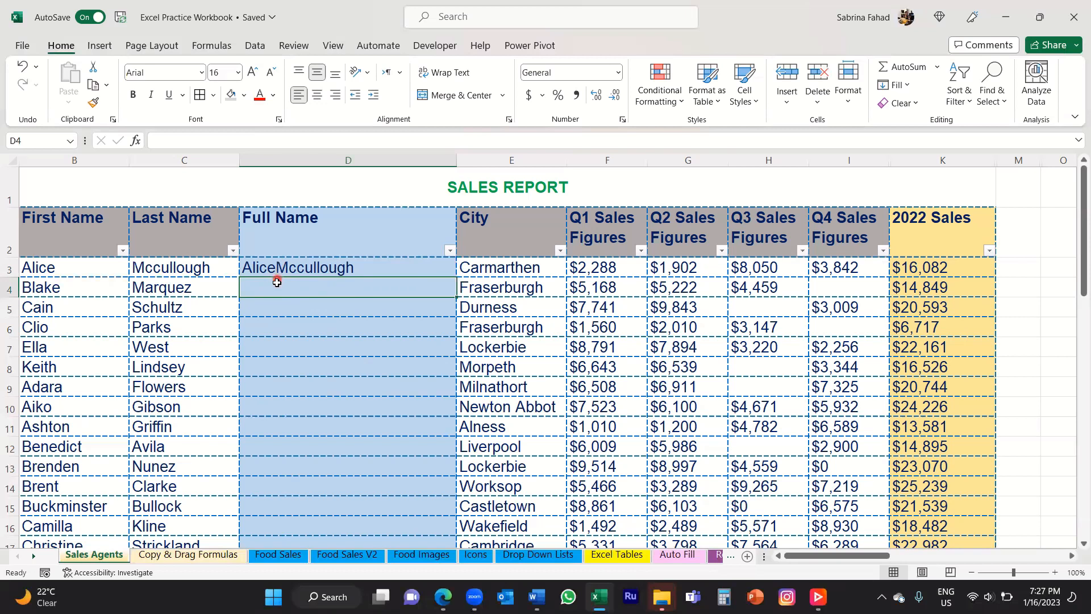
- Add a quoted space as the second argument of the D3 formula, making it =CONCATENATE(B3," ",C3)
click(406, 266)
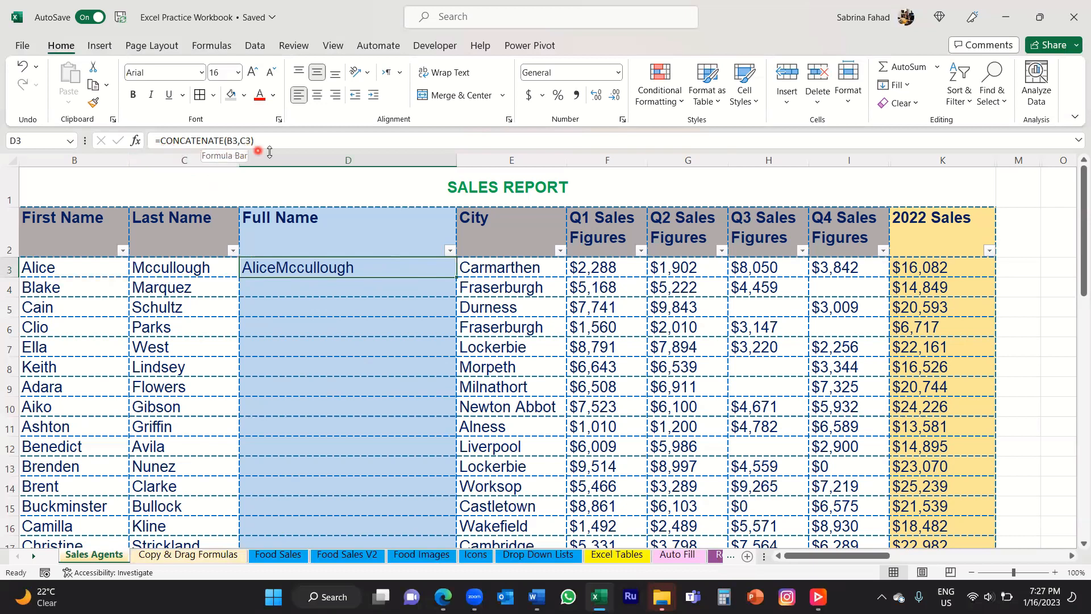
click(250, 156)
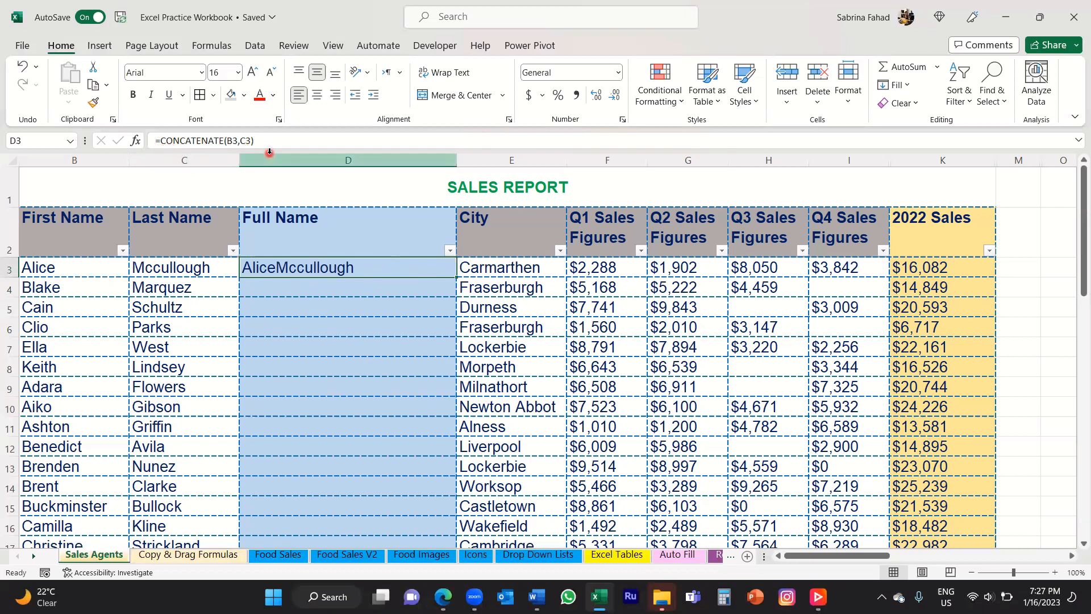
click(241, 139)
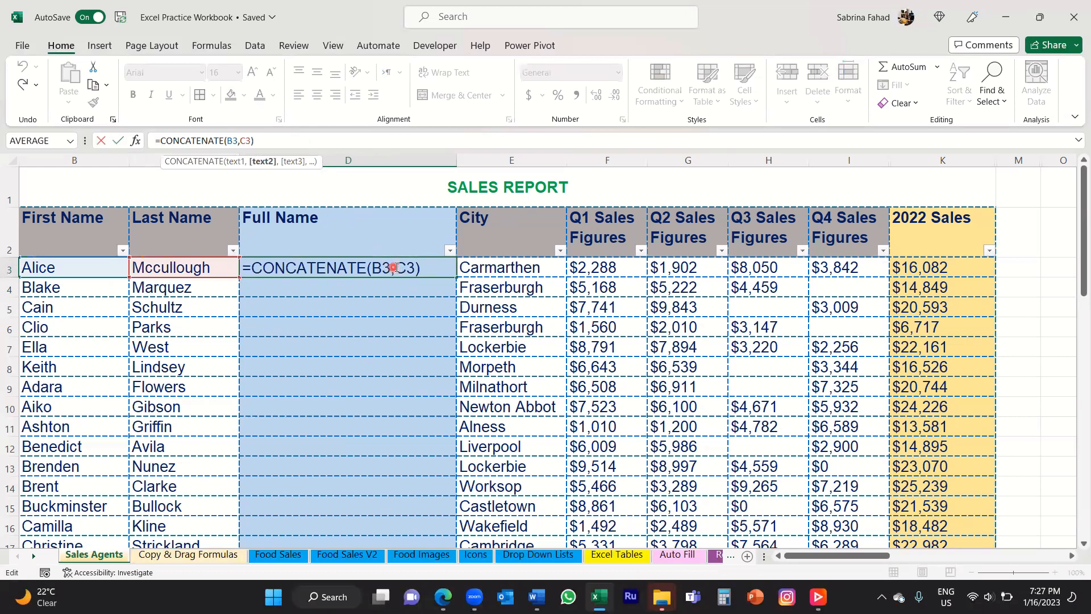
click(397, 268)
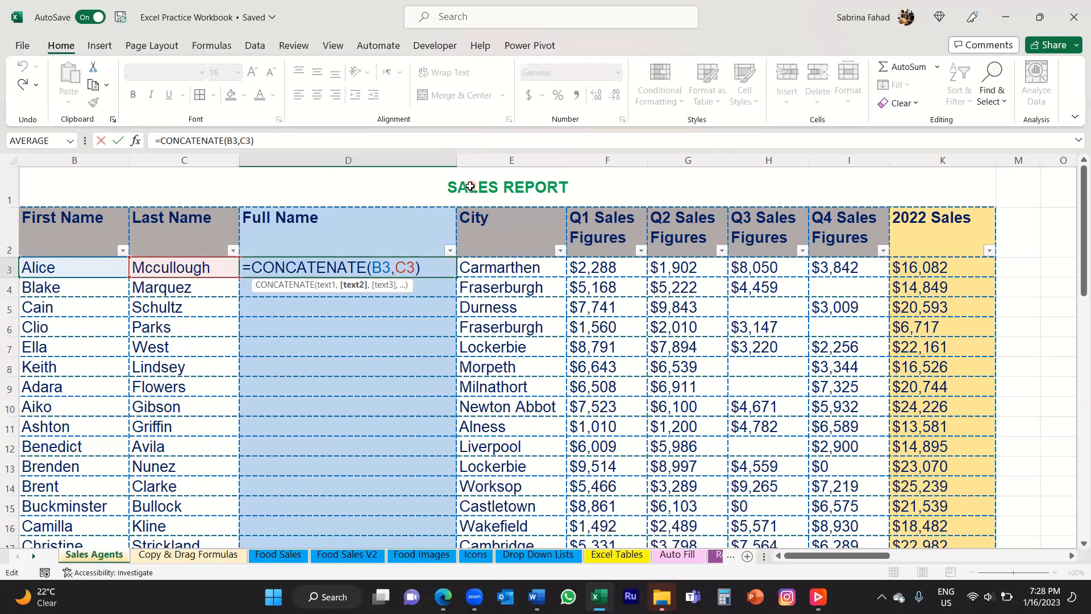
text(")
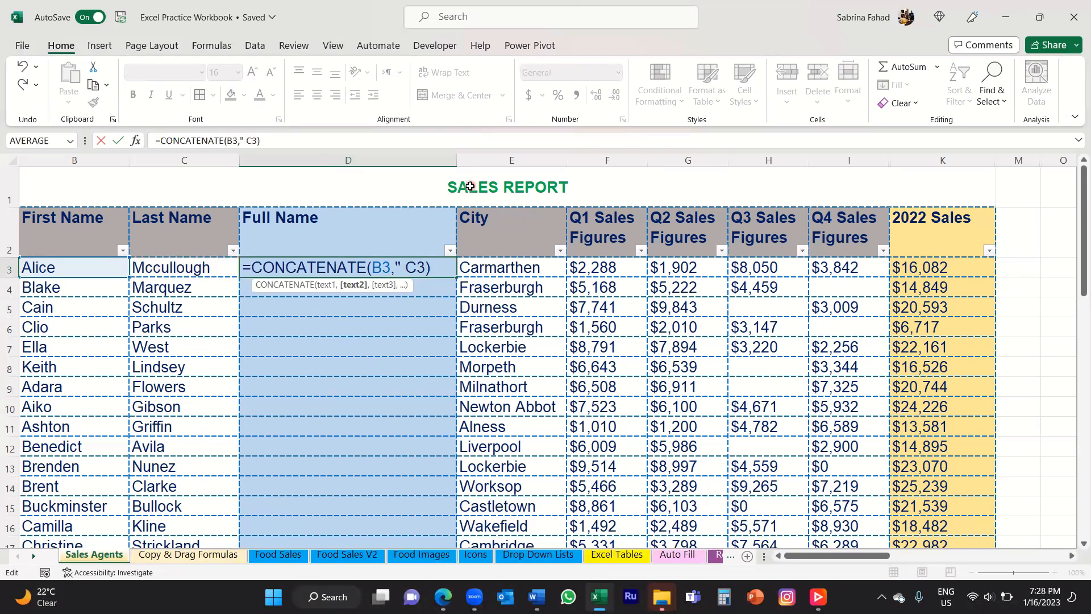
text( ",)
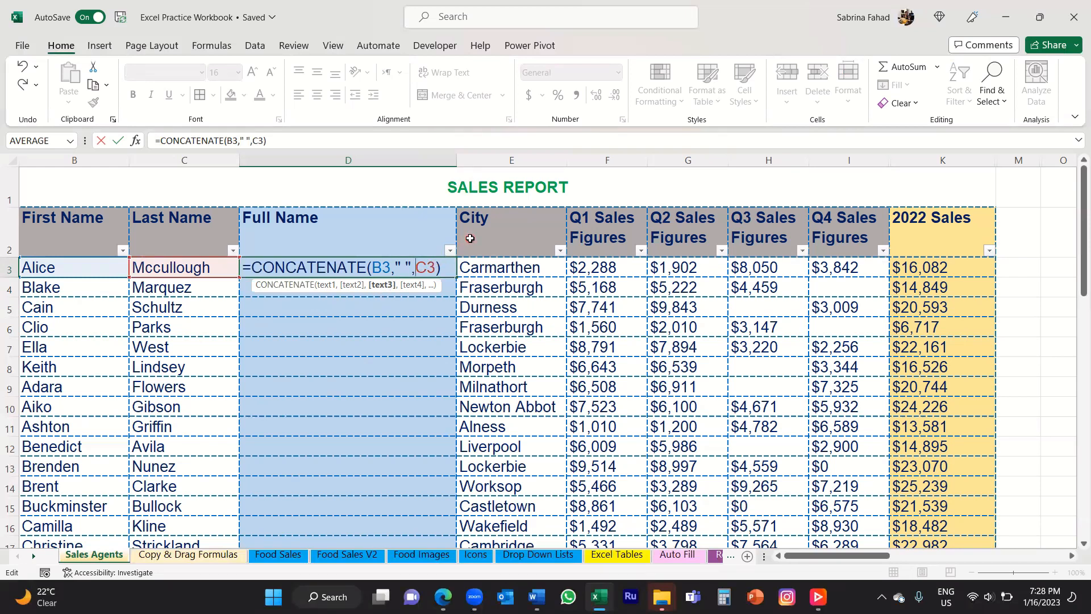
key(Return)
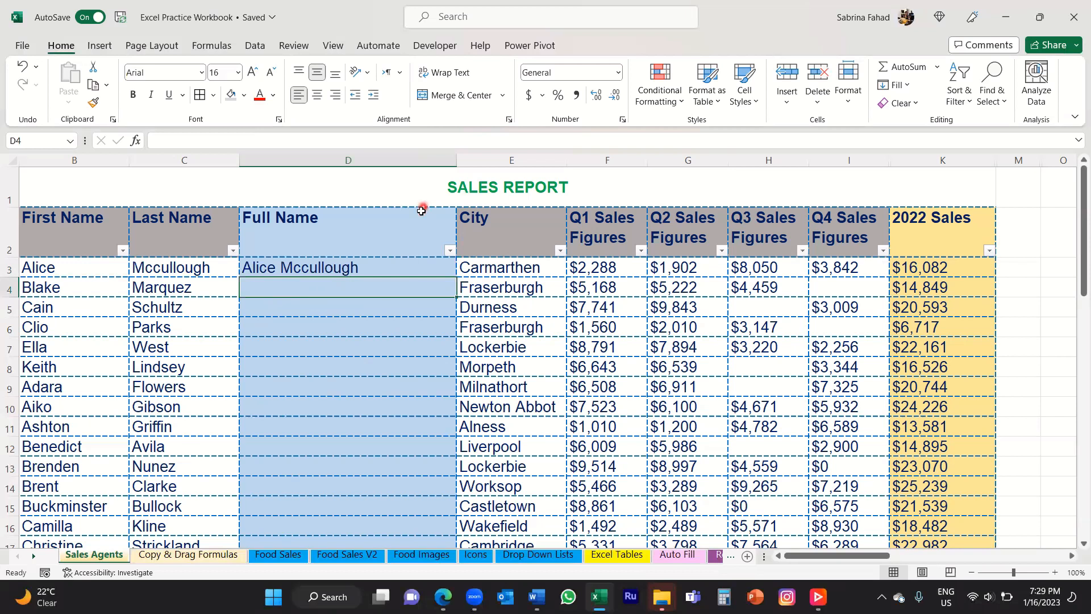
- Fill the D3 CONCATENATE formula down the Full Name column and check the copied formulas in several rows
click(401, 267)
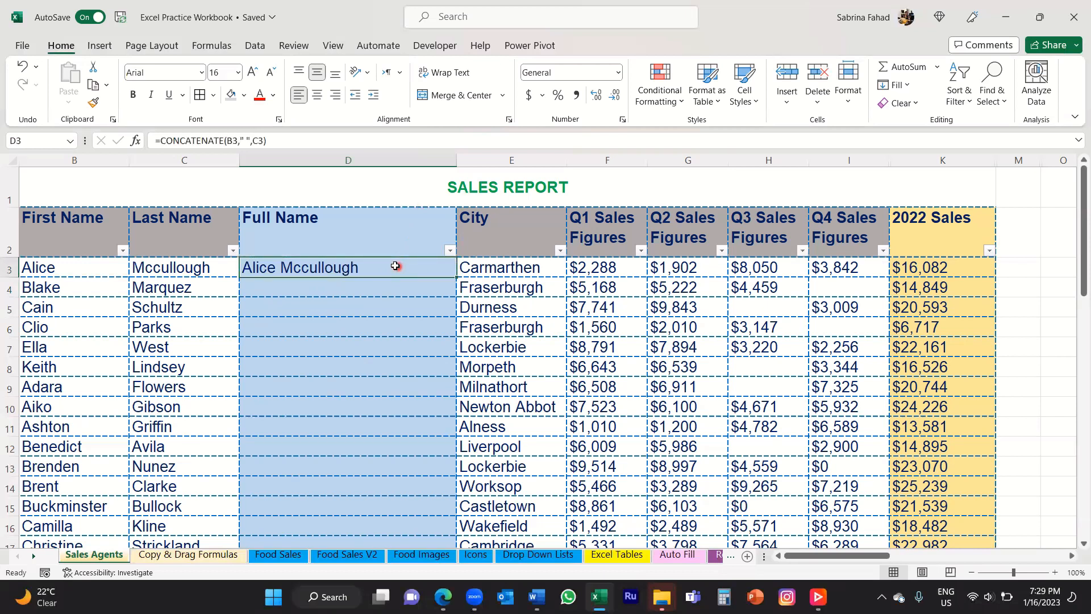
double_click(456, 276)
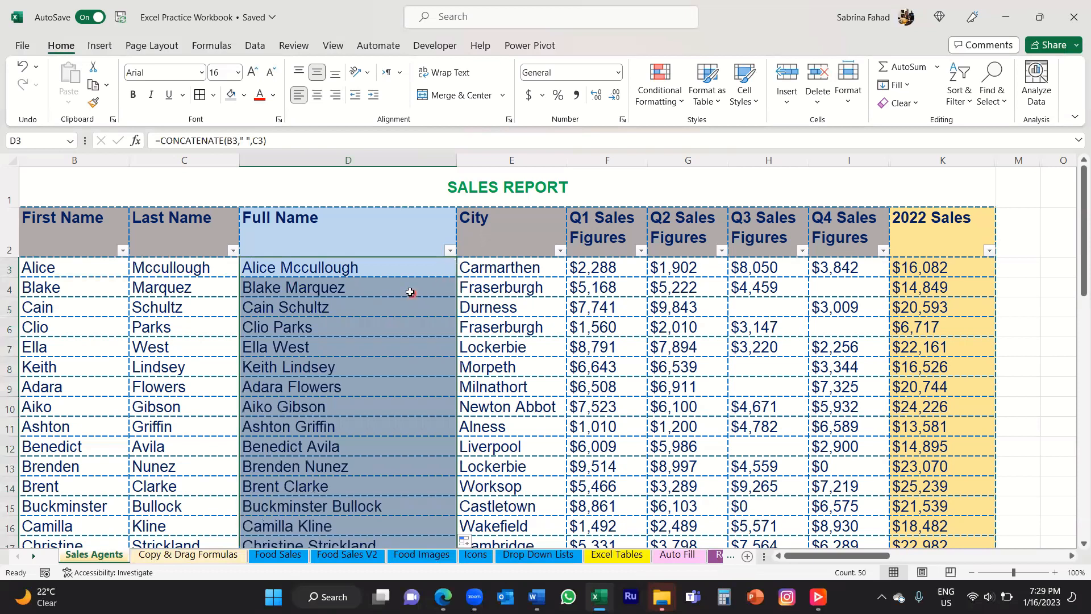
click(410, 292)
click(411, 310)
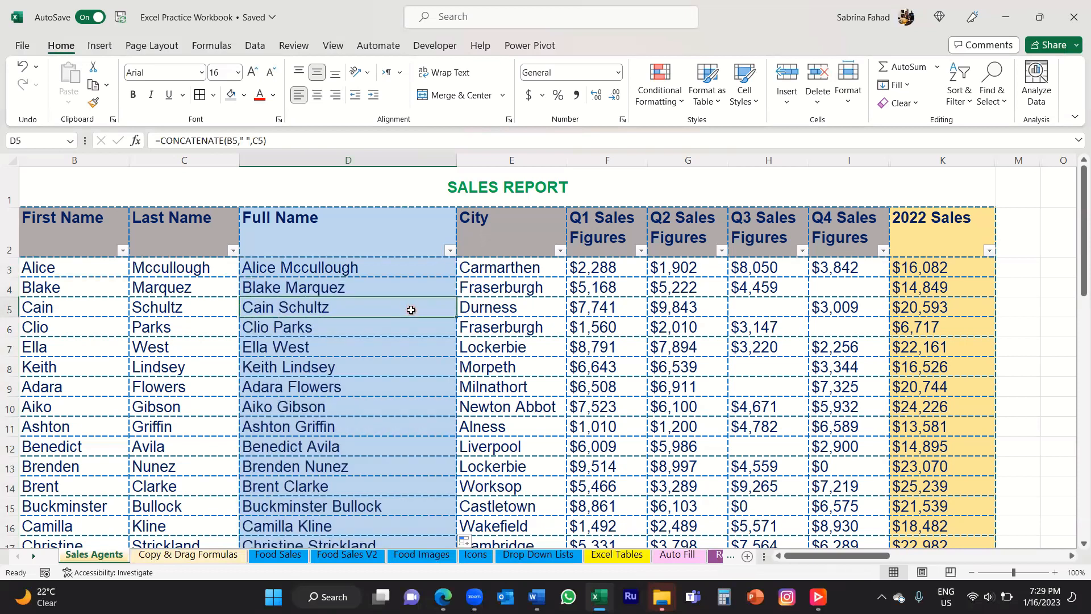
click(411, 325)
click(411, 349)
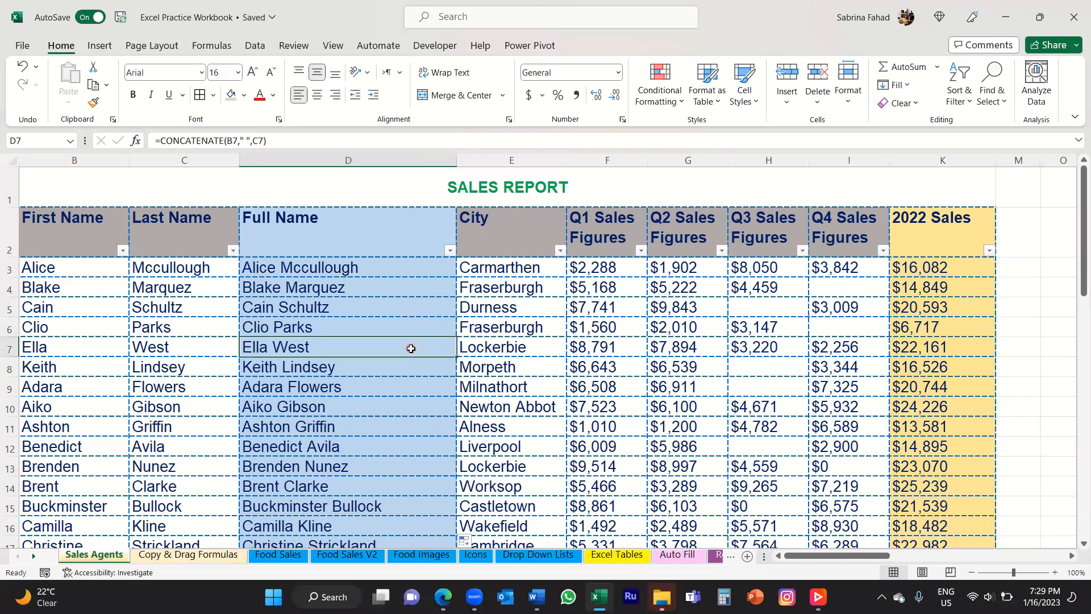
click(255, 244)
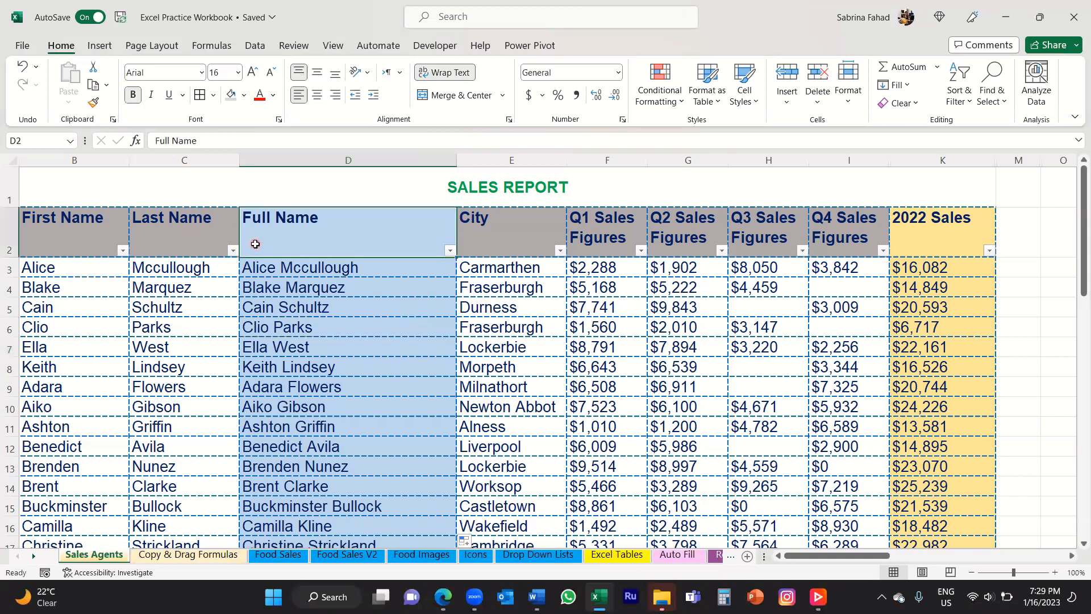